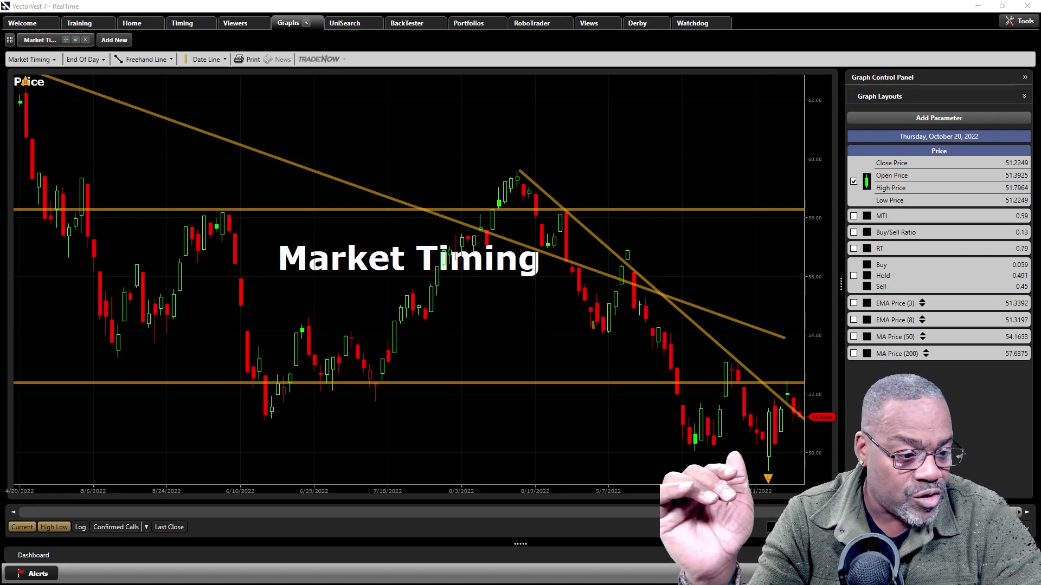
- Show the stock watchlist in the watchlist viewer and sort its stocks by REC in descending order
{"action": "scroll", "coordinate": [53, 87], "scroll_direction": "down", "scroll_amount": 3}
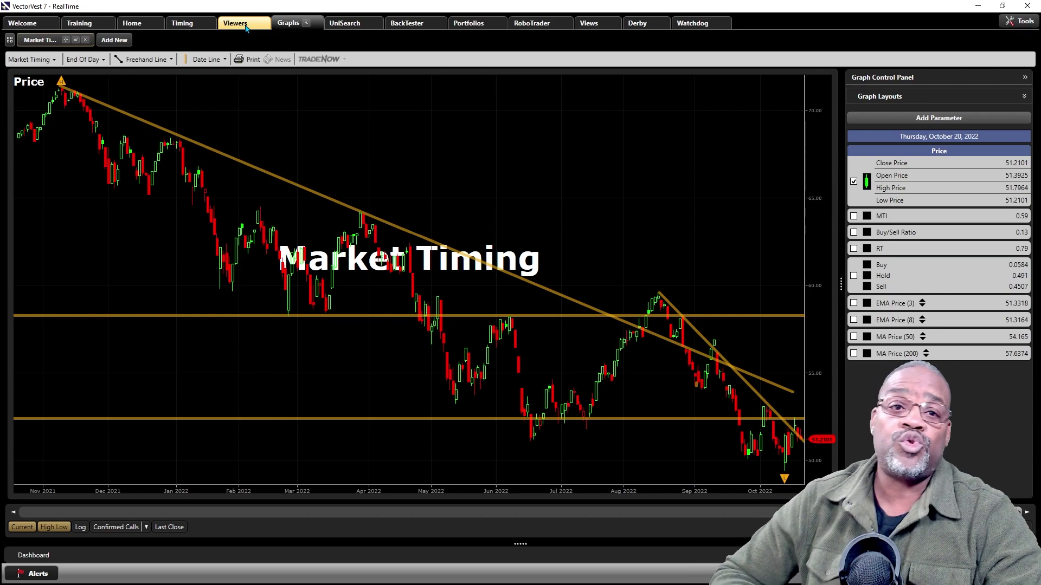
{"action": "left_click", "coordinate": [245, 25]}
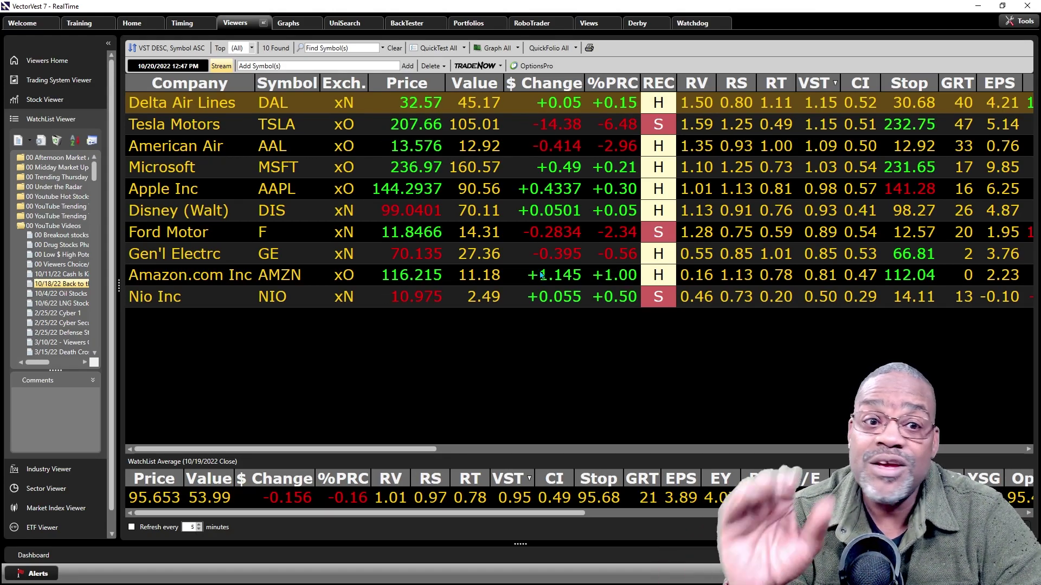
{"action": "left_click", "coordinate": [655, 85]}
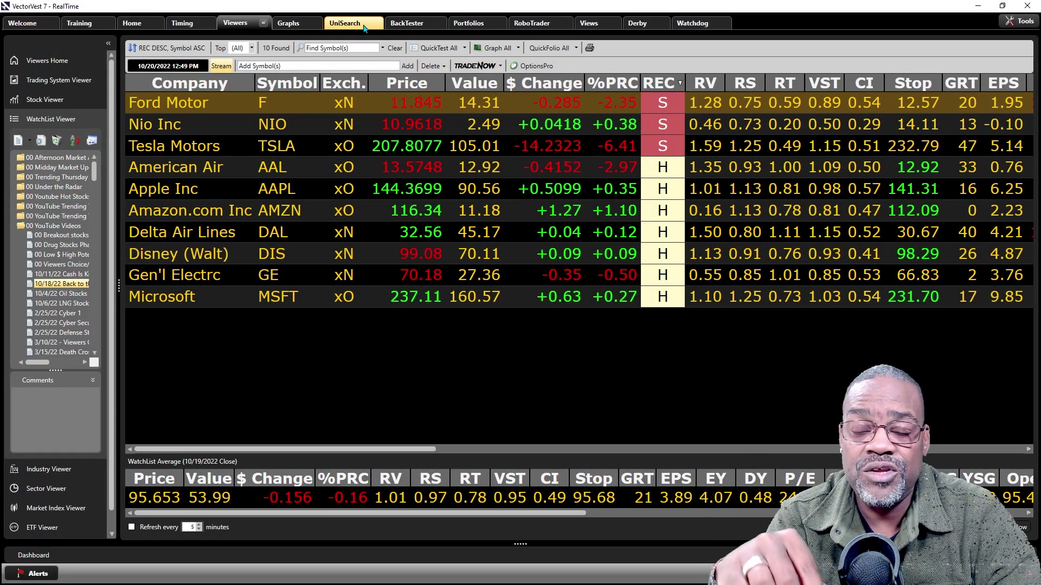
- Add a Stock Price - (Split Adjusted) parameter with the ProTrader EMA operator to the Buying Contra ETFs search
{"action": "left_click", "coordinate": [345, 23]}
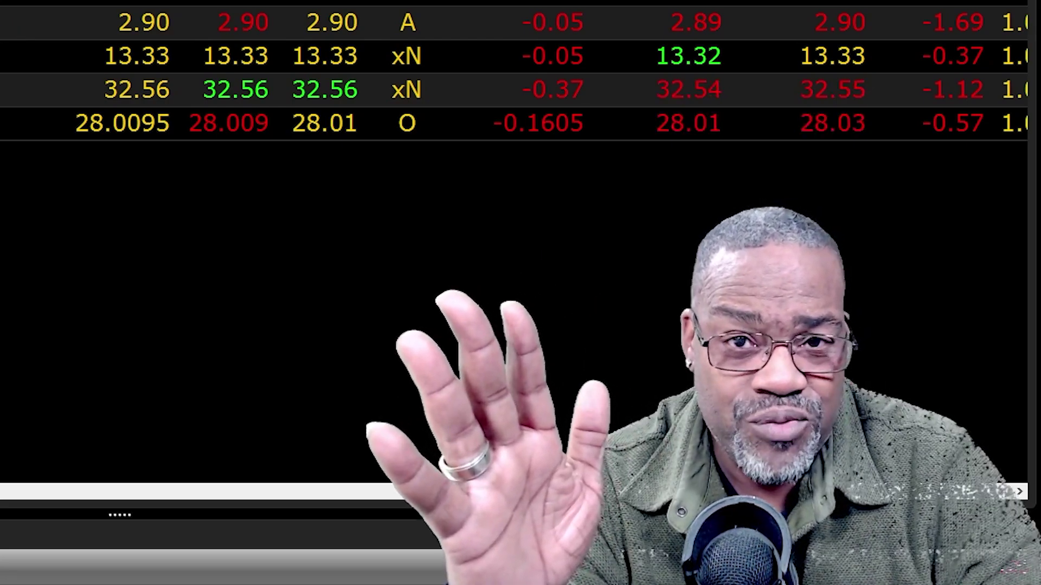
{"action": "left_click", "coordinate": [316, 175]}
{"action": "mouse_move", "coordinate": [325, 191]}
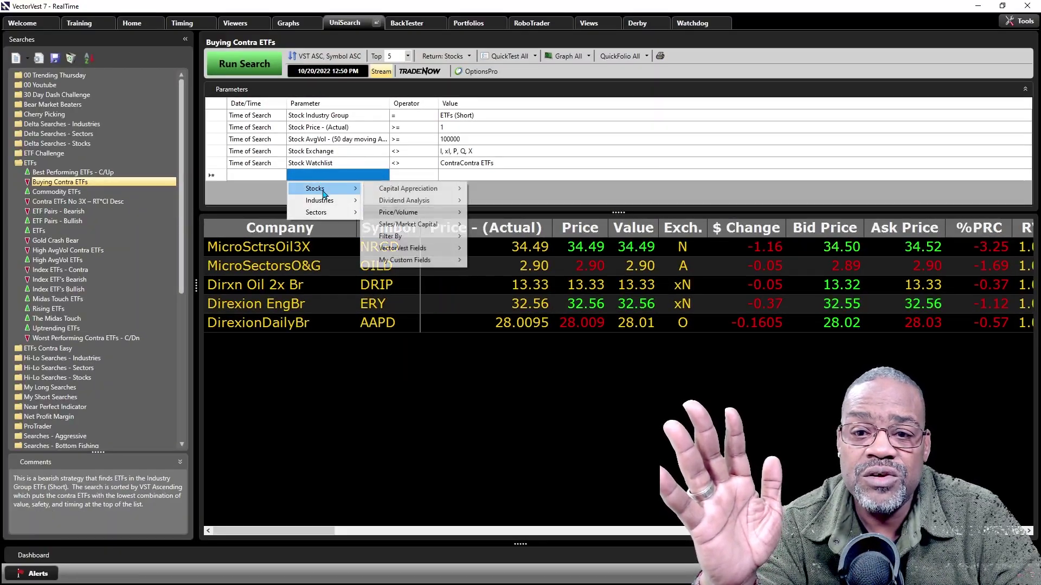
{"action": "mouse_move", "coordinate": [420, 214]}
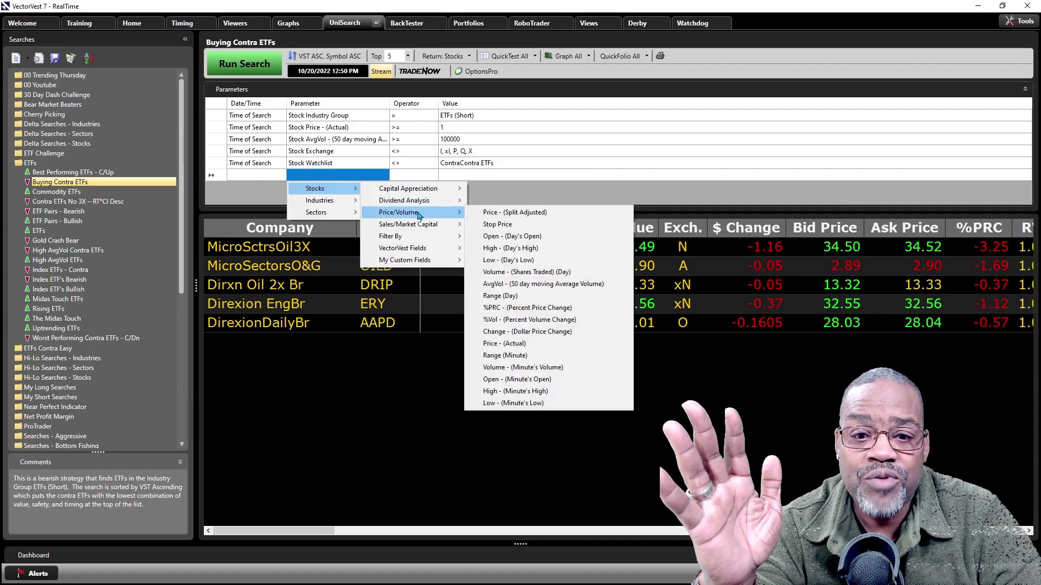
{"action": "left_click", "coordinate": [514, 214]}
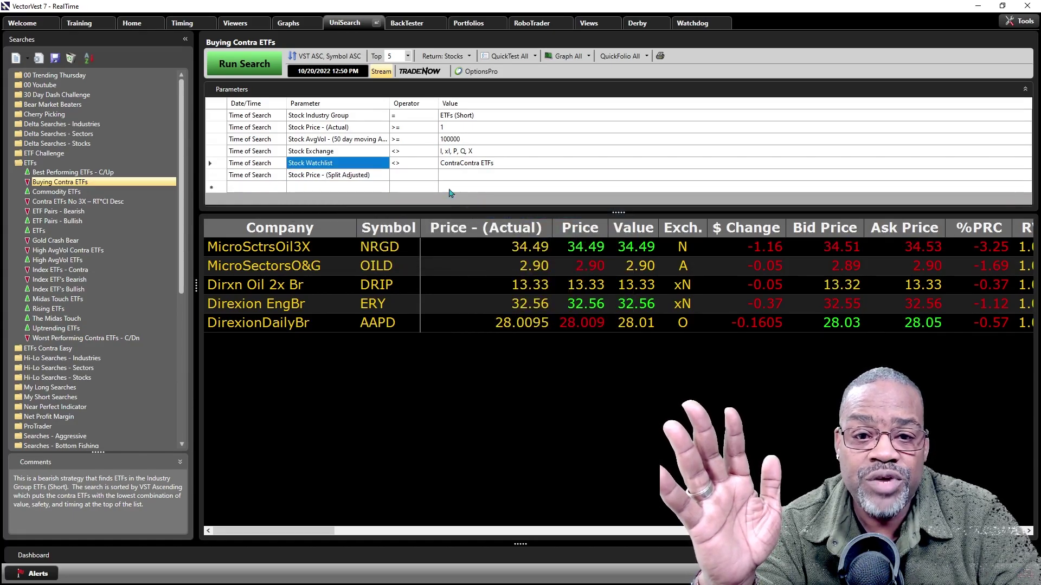
{"action": "left_click", "coordinate": [409, 176]}
{"action": "mouse_move", "coordinate": [428, 188]}
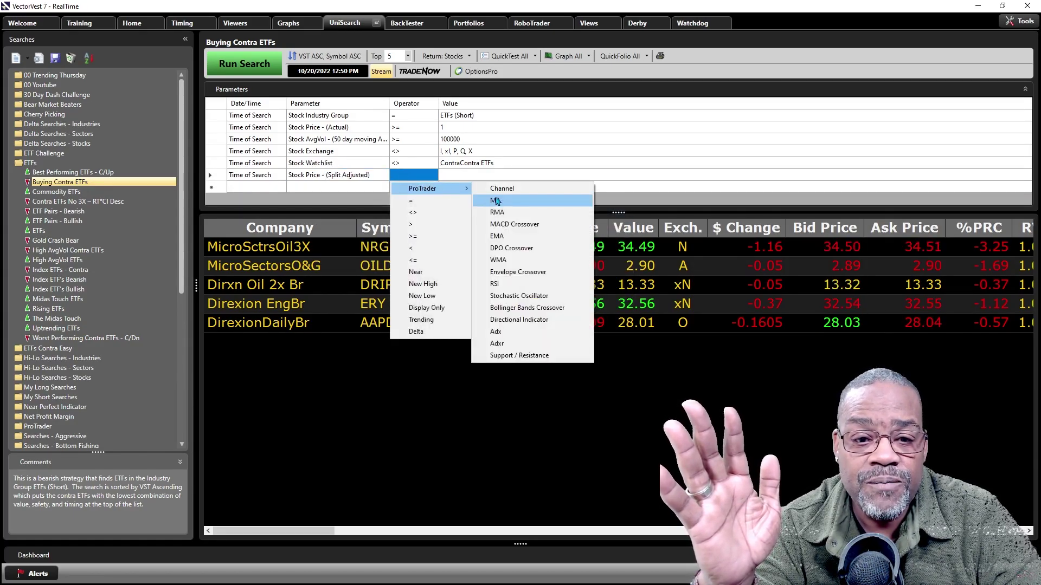
{"action": "left_click", "coordinate": [496, 236]}
- Set the EMA criteria to 3-day EMA crossed above 8-day EMA in the past 2 days and run the search
{"action": "left_click", "coordinate": [455, 179]}
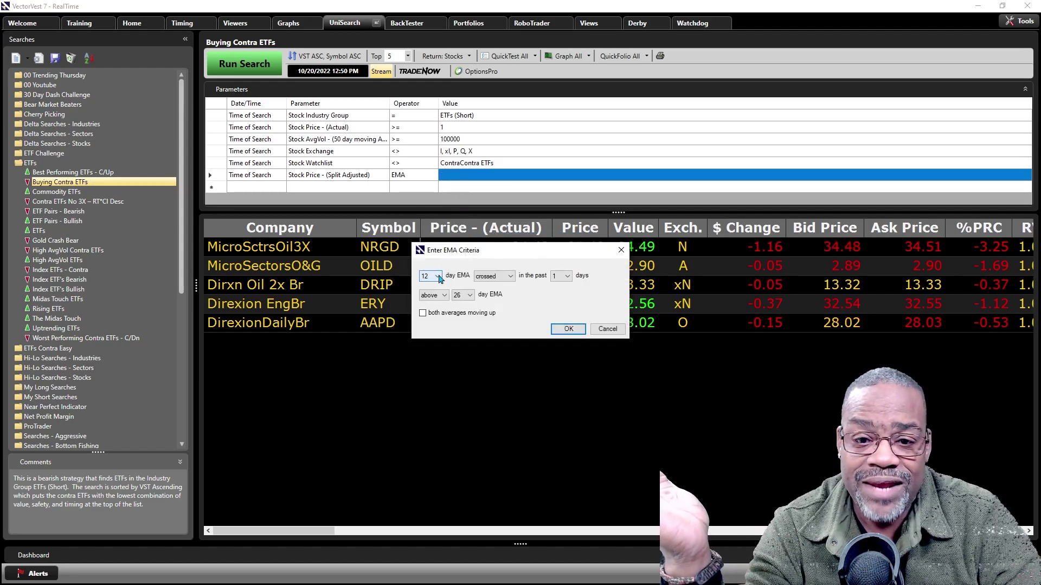
{"action": "left_click", "coordinate": [438, 277]}
{"action": "left_click", "coordinate": [426, 286]}
{"action": "left_click", "coordinate": [469, 296]}
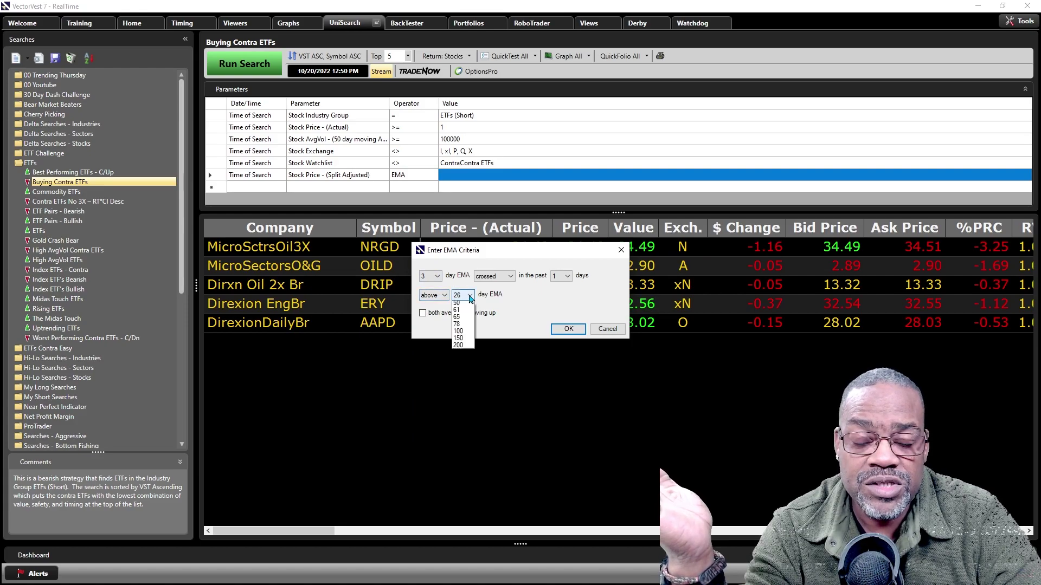
{"action": "left_click", "coordinate": [465, 333]}
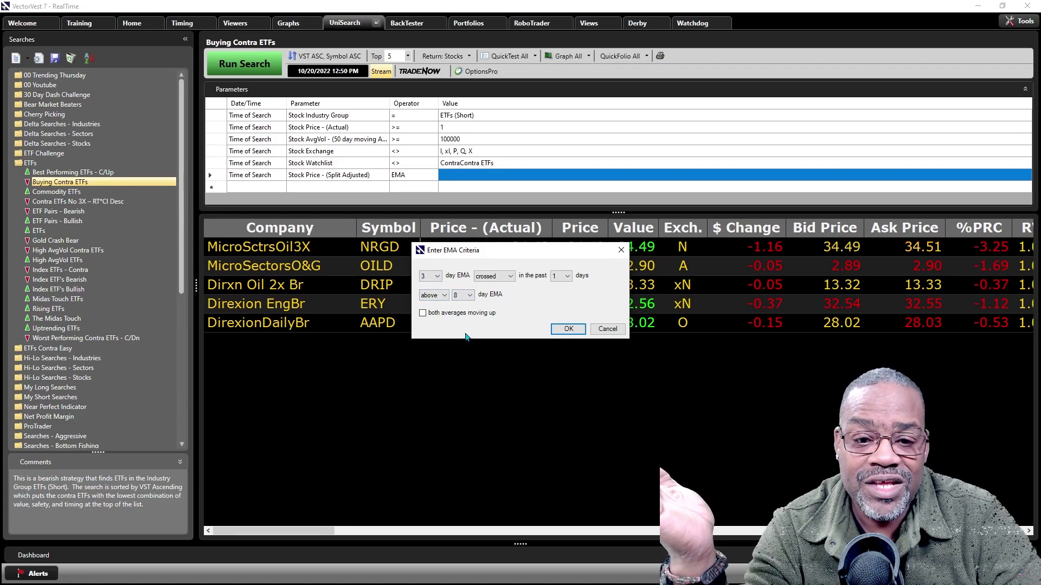
{"action": "left_click", "coordinate": [564, 276]}
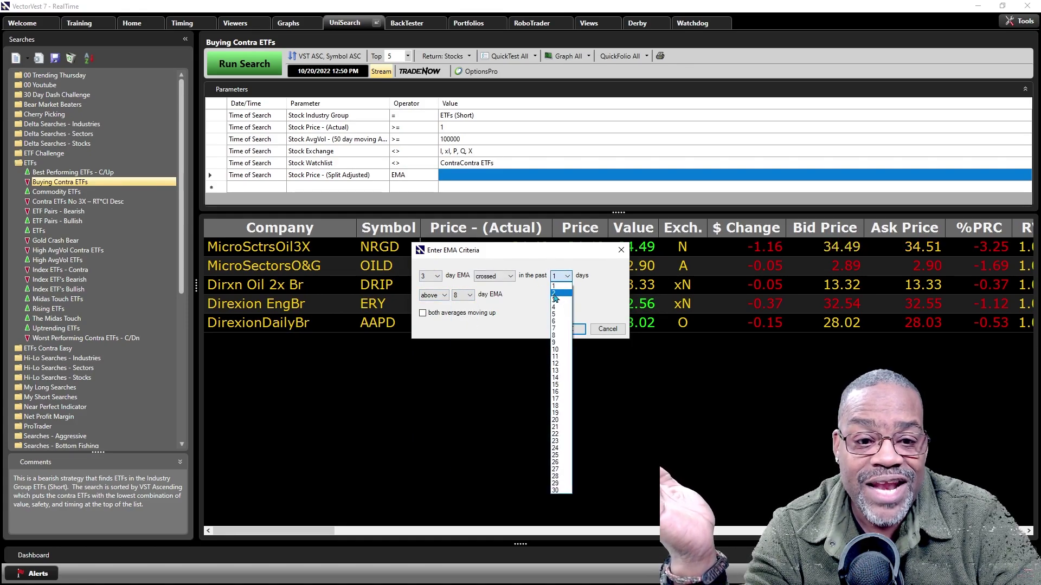
{"action": "left_click", "coordinate": [554, 295]}
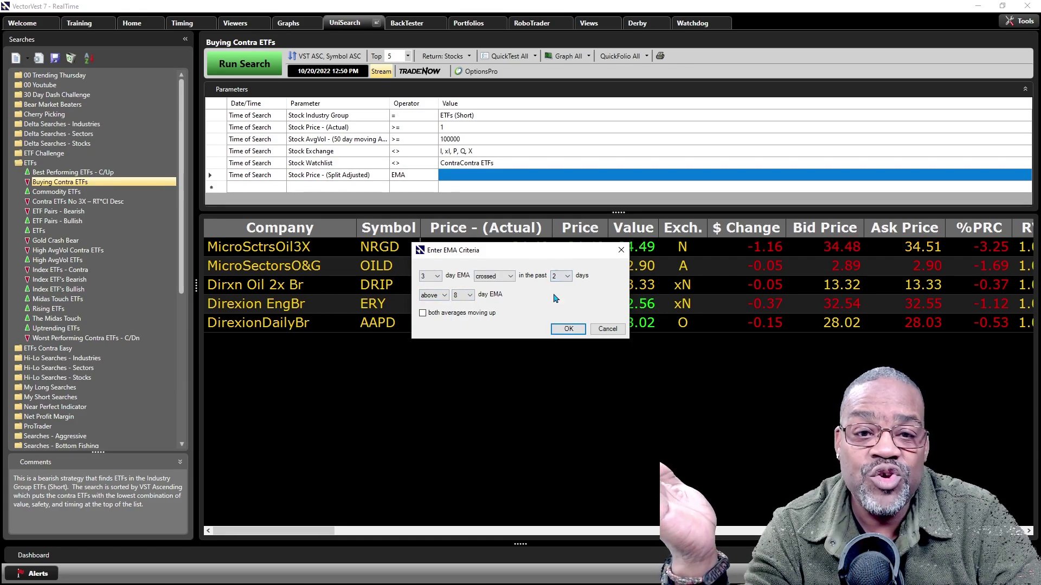
{"action": "left_click", "coordinate": [567, 329]}
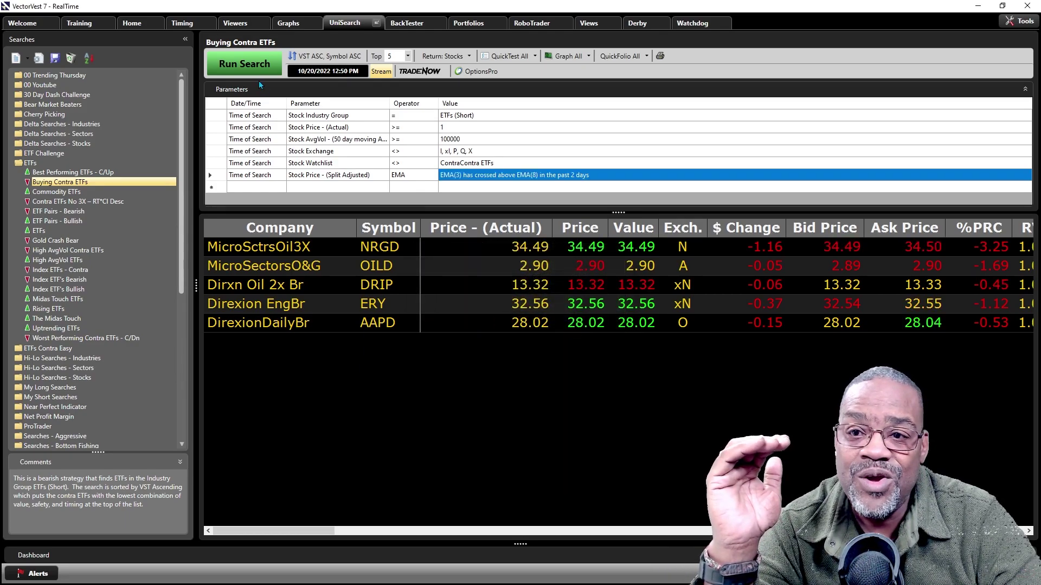
{"action": "left_click", "coordinate": [253, 72]}
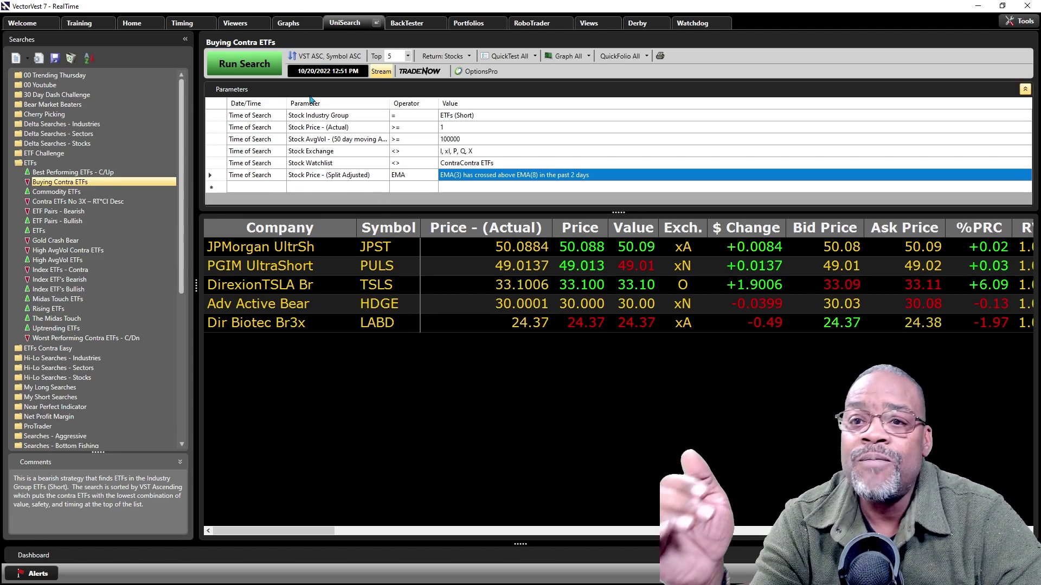
- Run the Midas Touch - VST Desc search from the Cherry Picking group, without saving the modified Buying Contra ETFs search
{"action": "left_click", "coordinate": [23, 164]}
{"action": "left_click", "coordinate": [41, 115]}
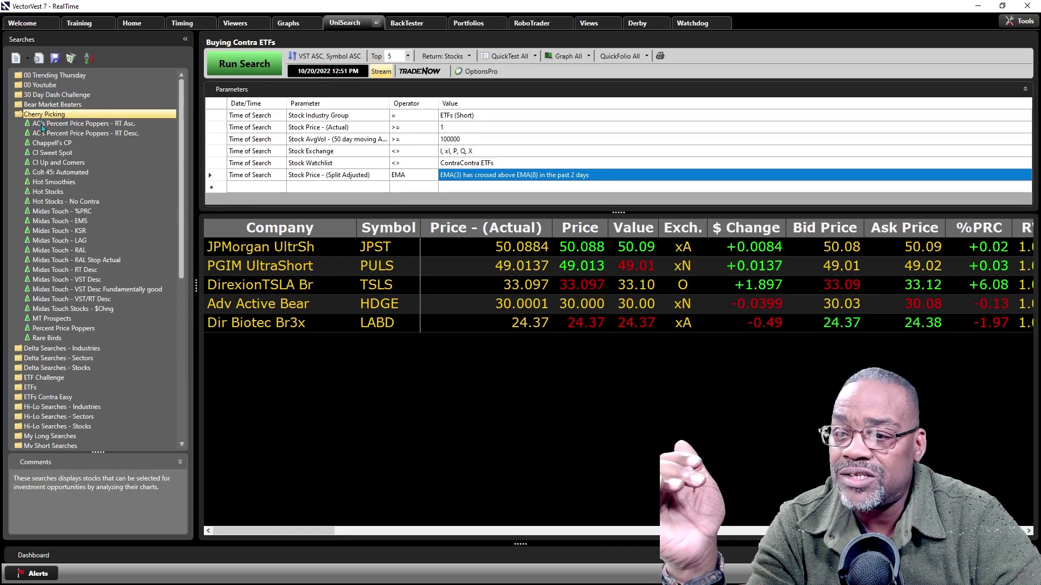
{"action": "left_click", "coordinate": [50, 280]}
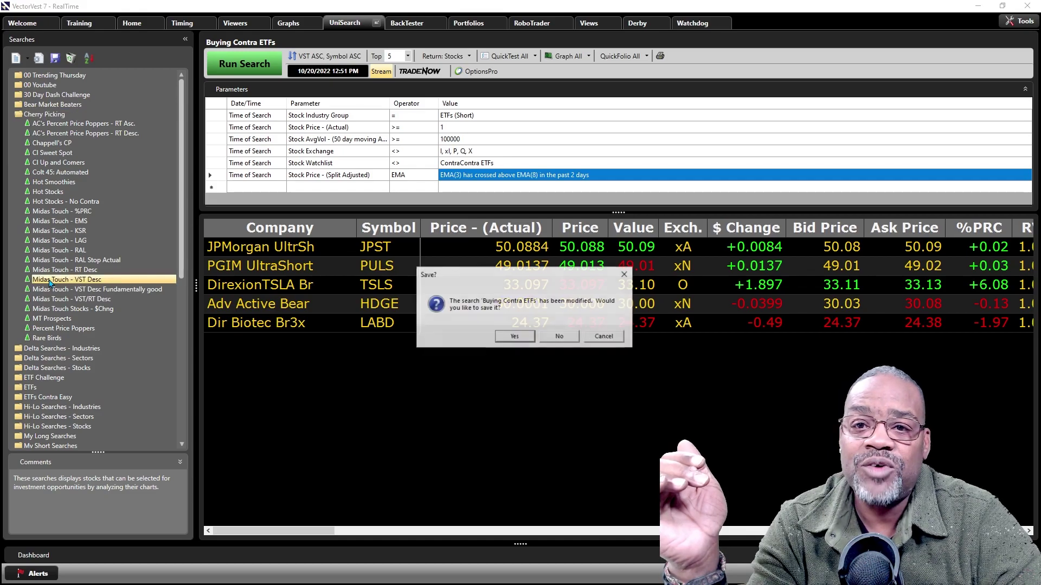
{"action": "left_click", "coordinate": [559, 337]}
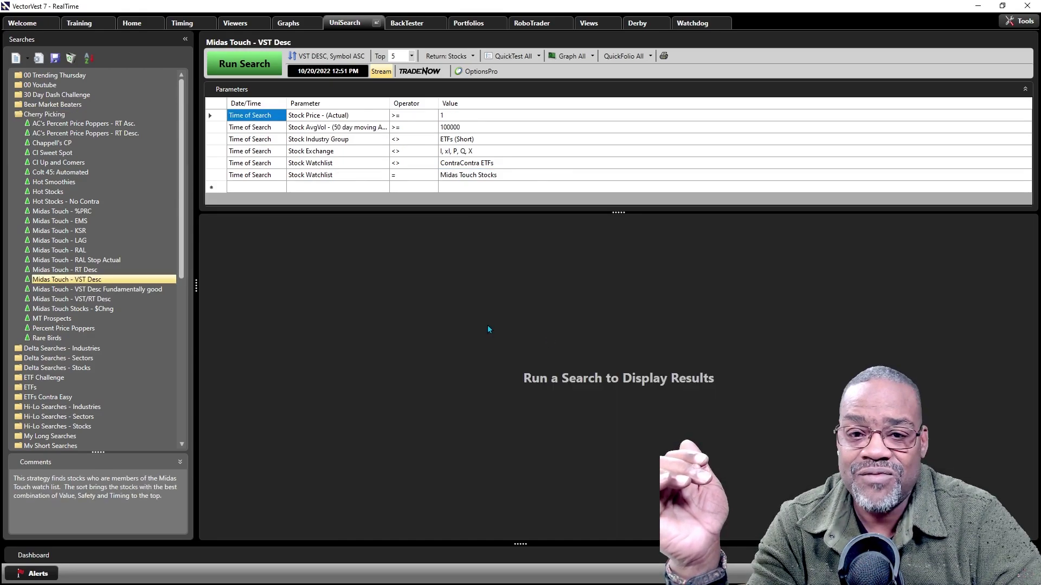
{"action": "double_click", "coordinate": [87, 284]}
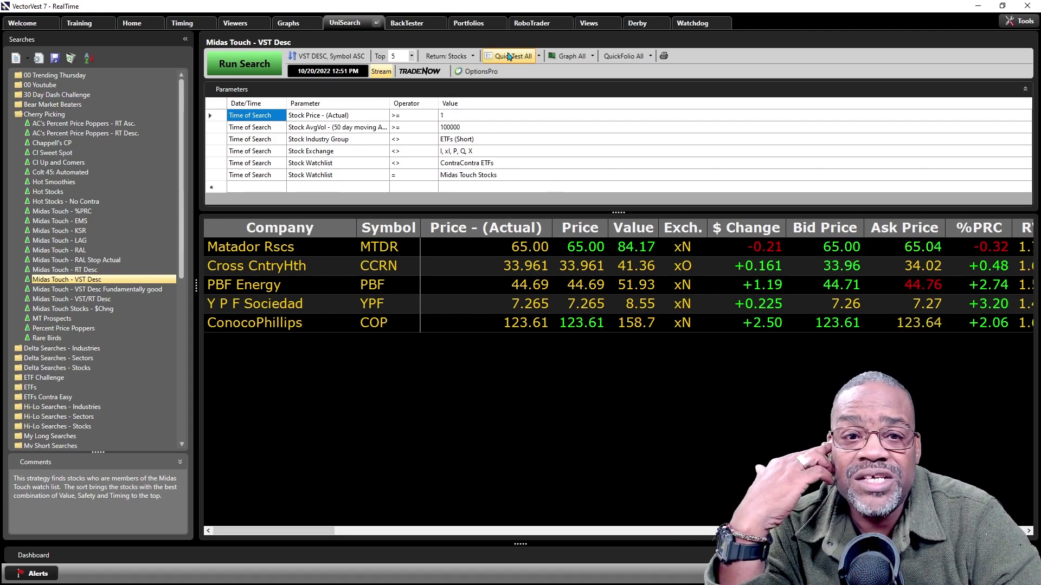
- Graph all Midas Touch search results in a maximized window and examine each chart's price trend and support lines, from MTDR through COP
{"action": "left_click", "coordinate": [571, 56]}
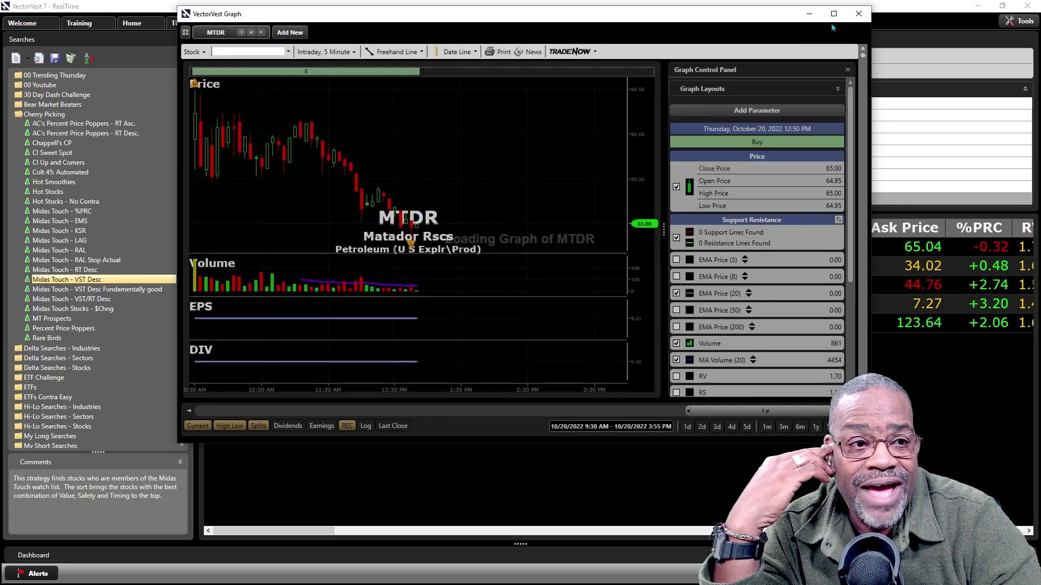
{"action": "left_click", "coordinate": [833, 14]}
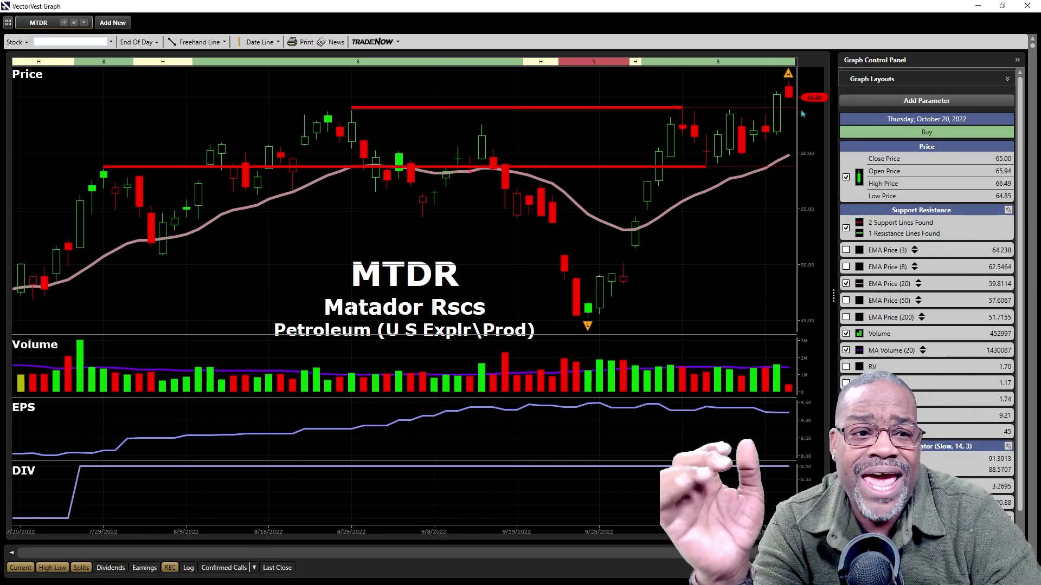
{"action": "left_click", "coordinate": [626, 111]}
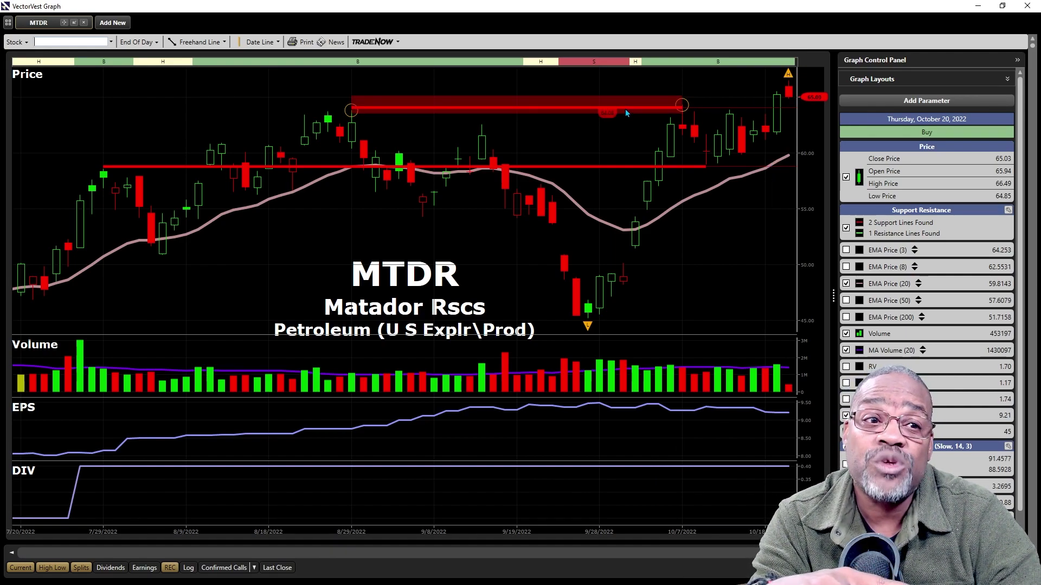
{"action": "mouse_move", "coordinate": [795, 97]}
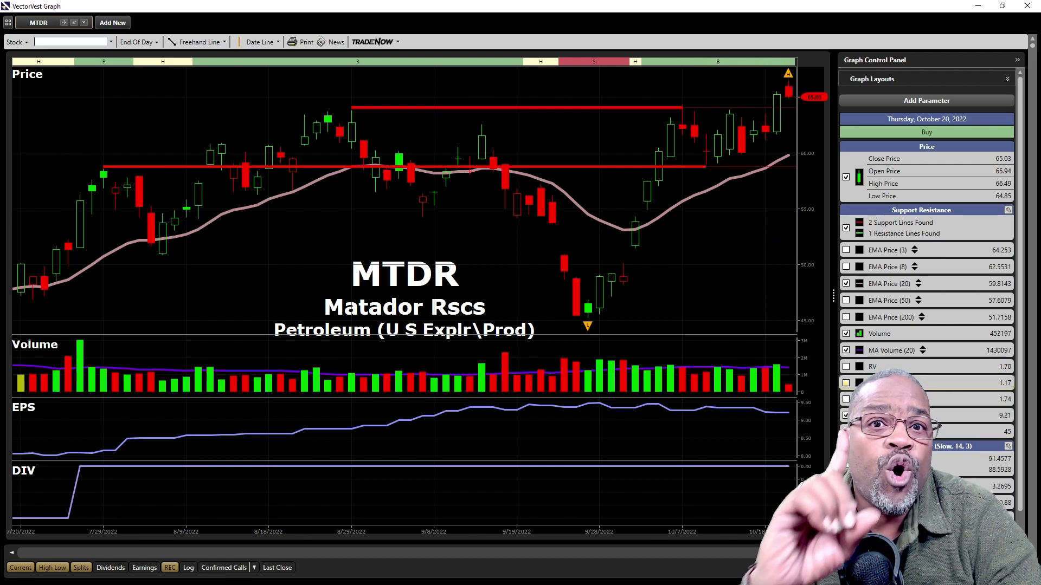
{"action": "key", "text": "Down"}
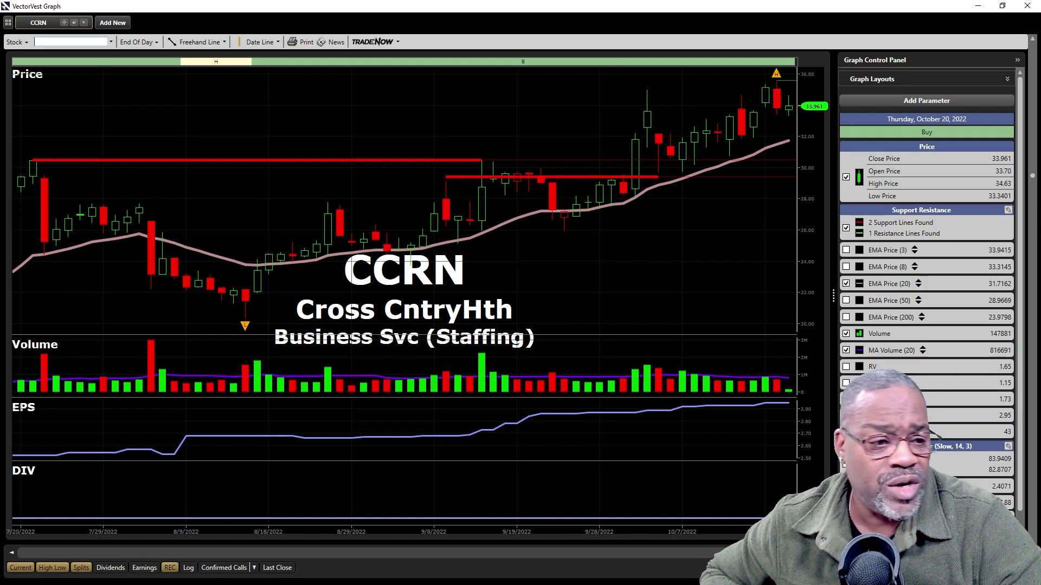
{"action": "key", "text": "Down"}
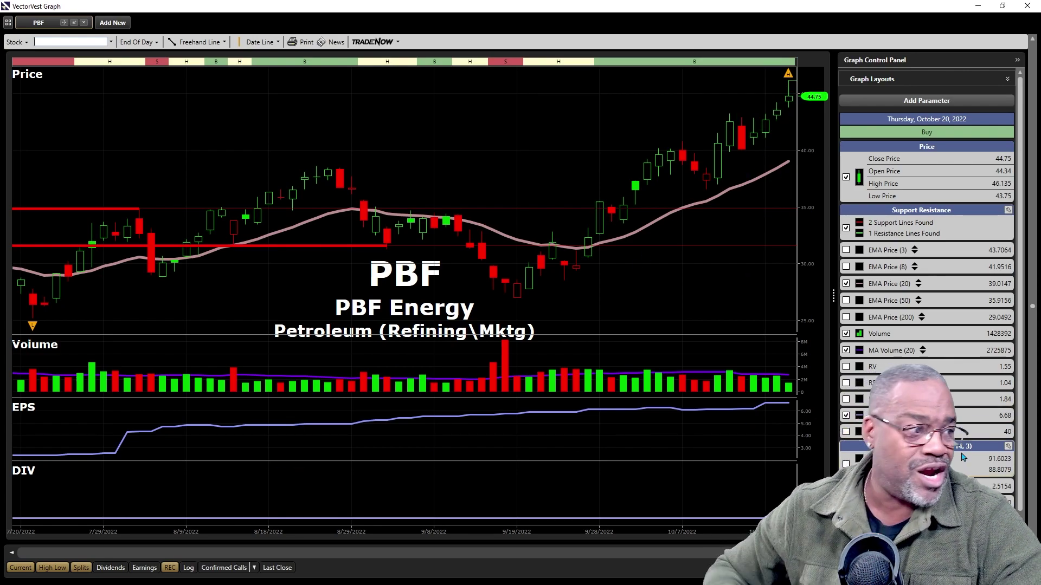
{"action": "key", "text": "Down"}
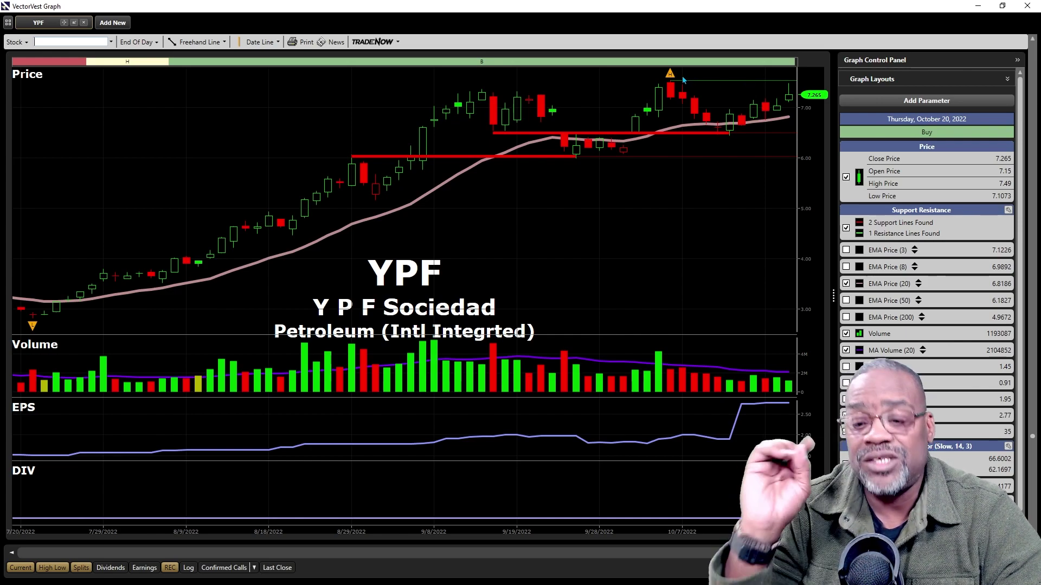
{"action": "key", "text": "Down"}
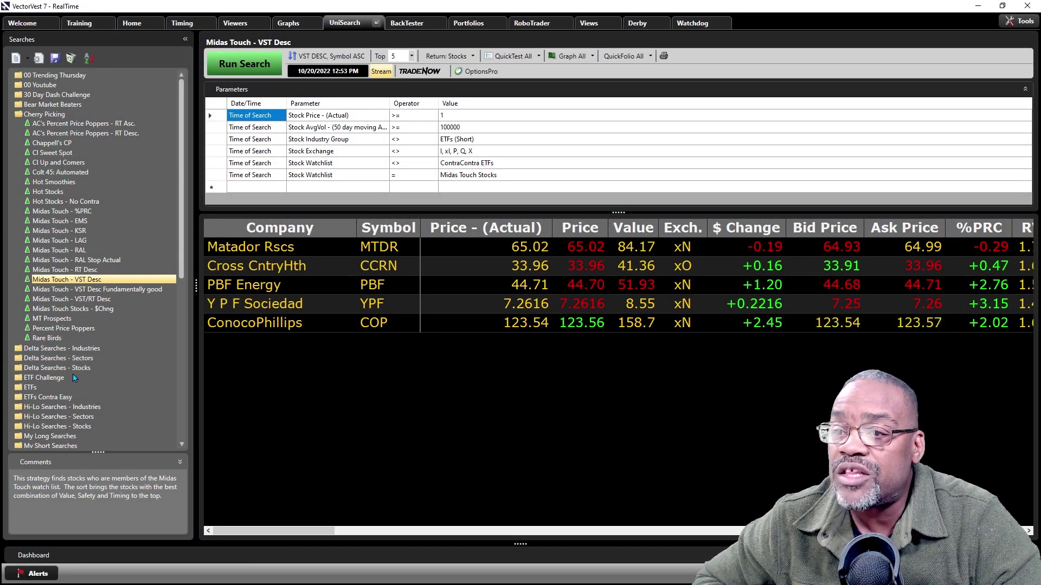
- Run the Dividend Plays search from the Searches - Conservative group and graph all of its results in a maximized window
{"action": "double_click", "coordinate": [19, 115]}
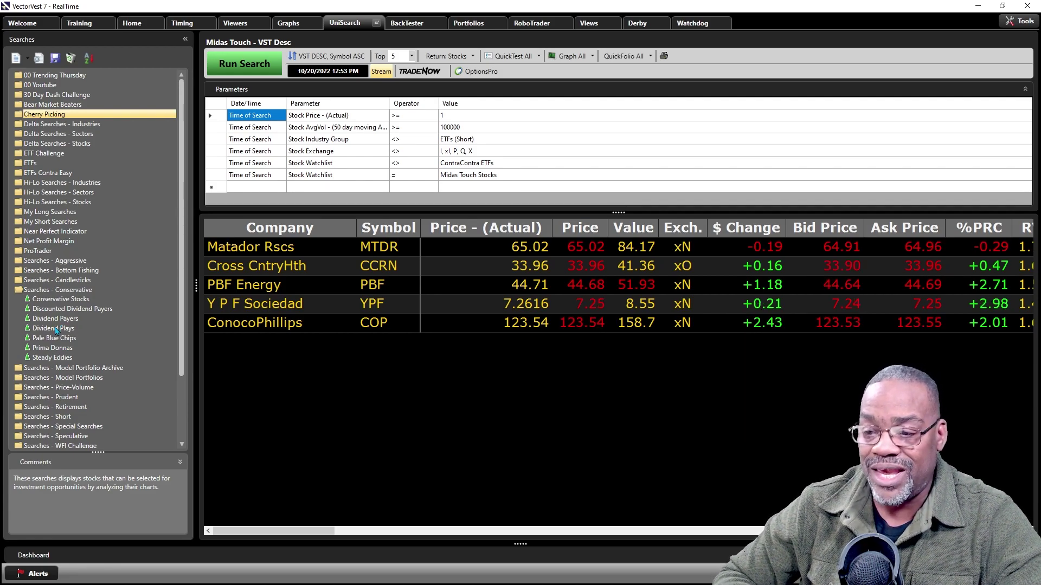
{"action": "left_click", "coordinate": [56, 328]}
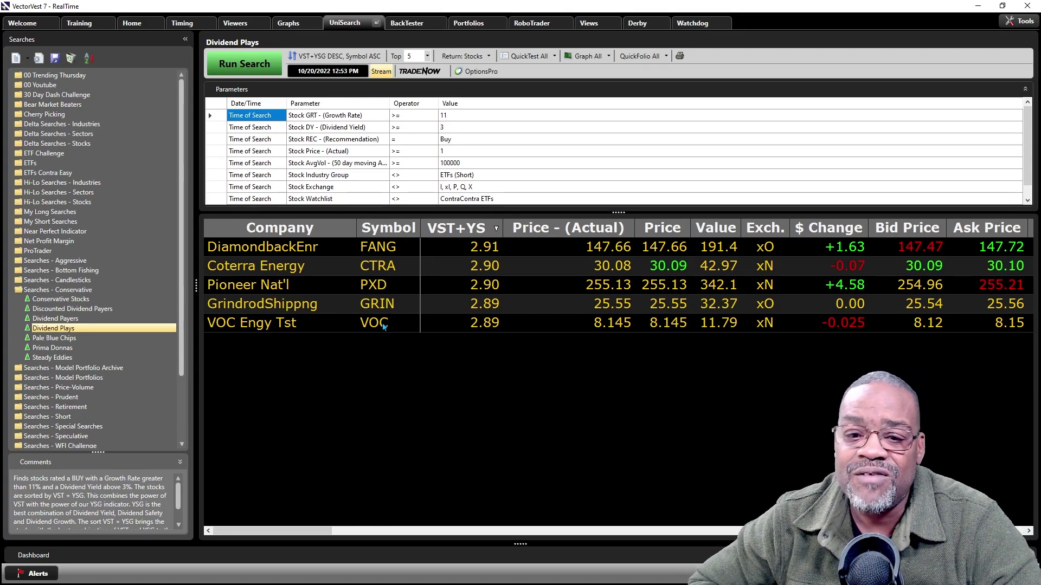
{"action": "left_click", "coordinate": [584, 56]}
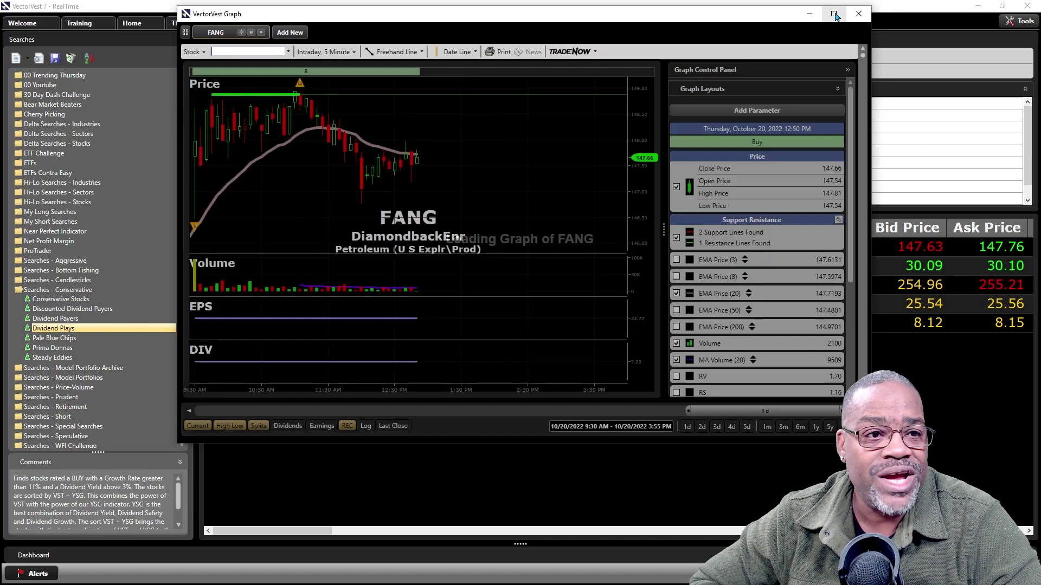
{"action": "left_click", "coordinate": [833, 13]}
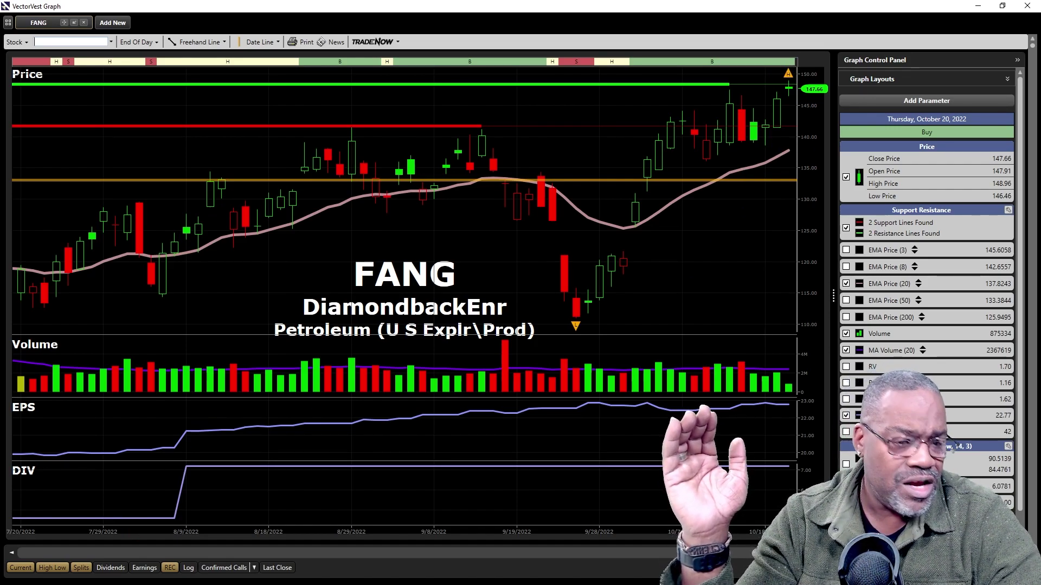
- Examine the price charts of the remaining Dividend Plays results: CTRA, PXD, GRIN and VOC
{"action": "key", "text": "Down"}
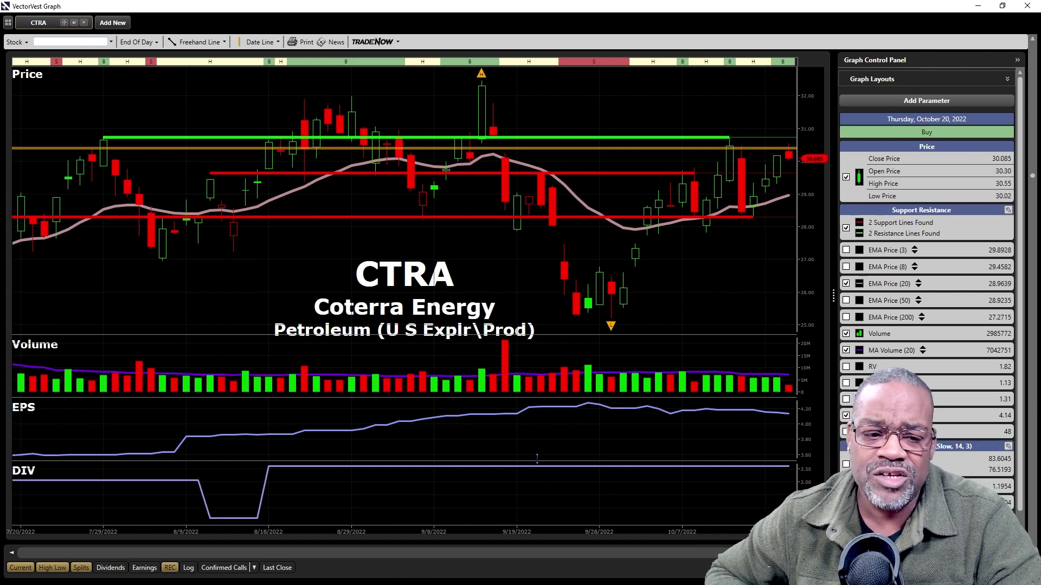
{"action": "key", "text": "Down"}
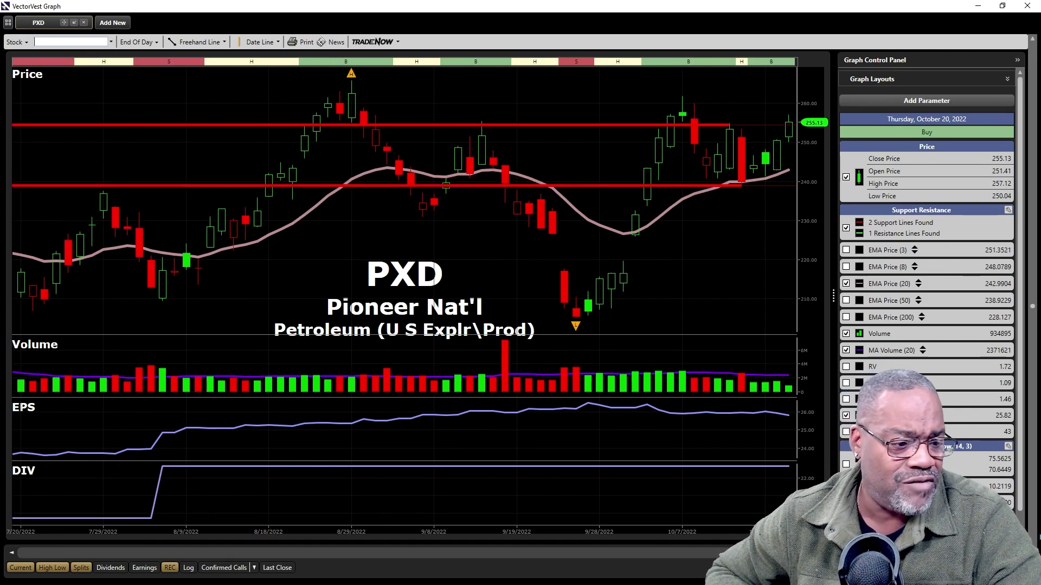
{"action": "key", "text": "Down"}
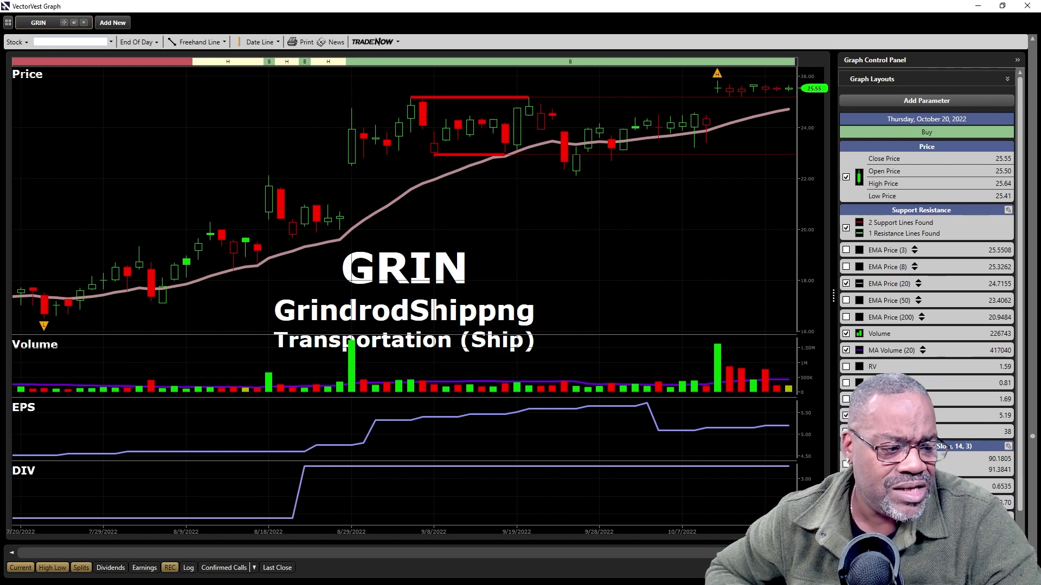
{"action": "key", "text": "Down"}
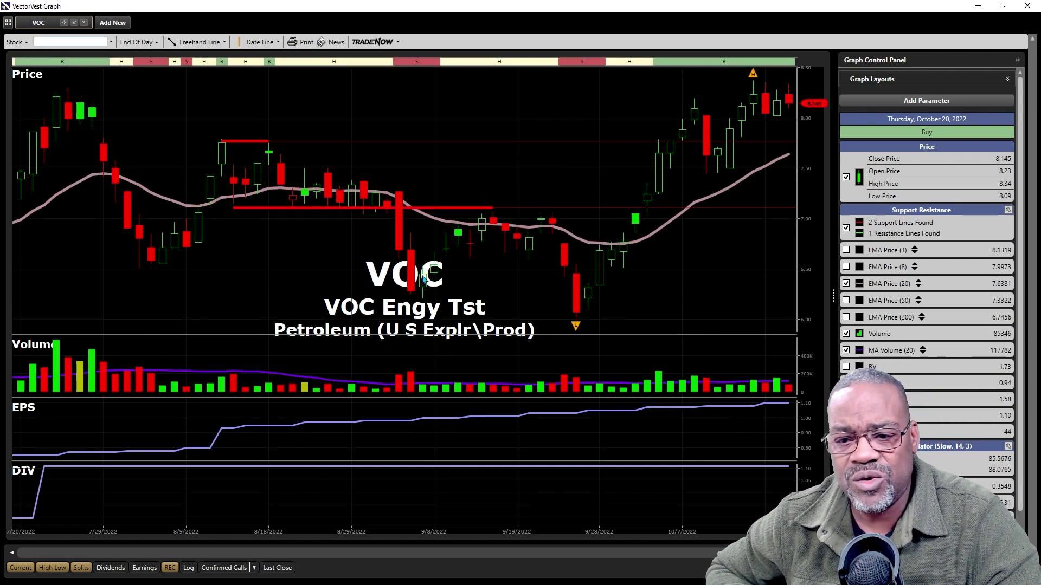